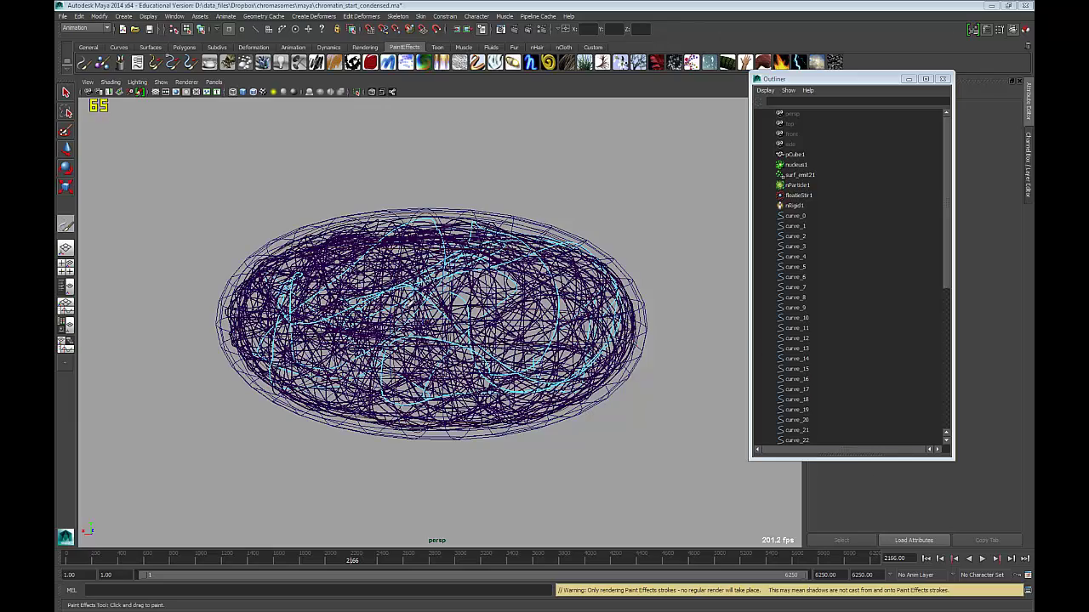
Orbit the view until the curve-filled ellipsoid lies horizontal, back in object-selection mode
alt+drag(422, 300, 662, 315)
mouse_move(468, 314)
alt+mouse_down()
mouse_move(519, 321)
mouse_move(492, 309)
alt+mouse_up()
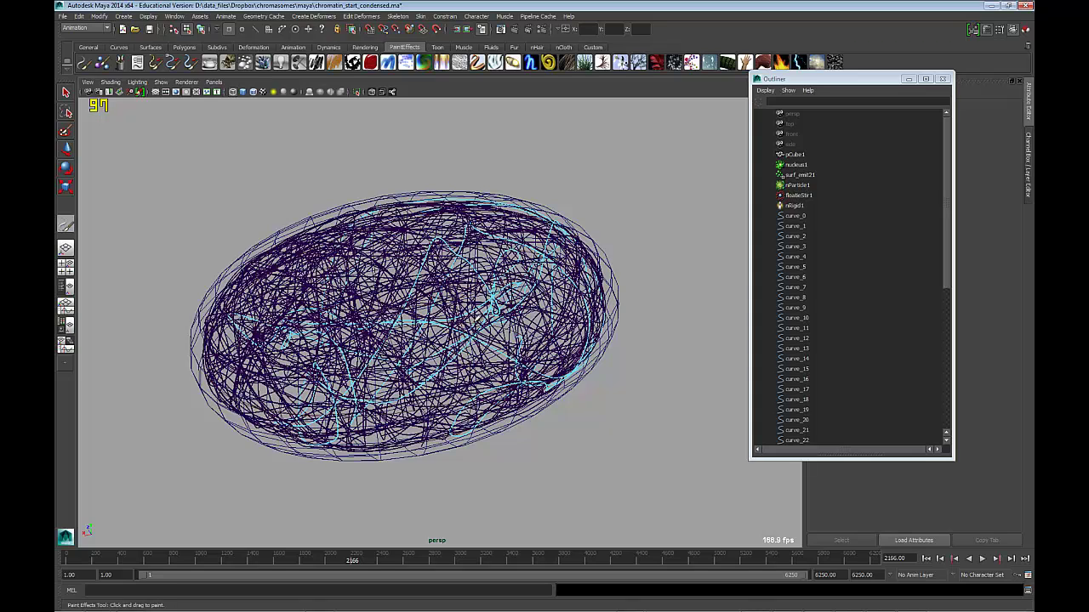
key(q)
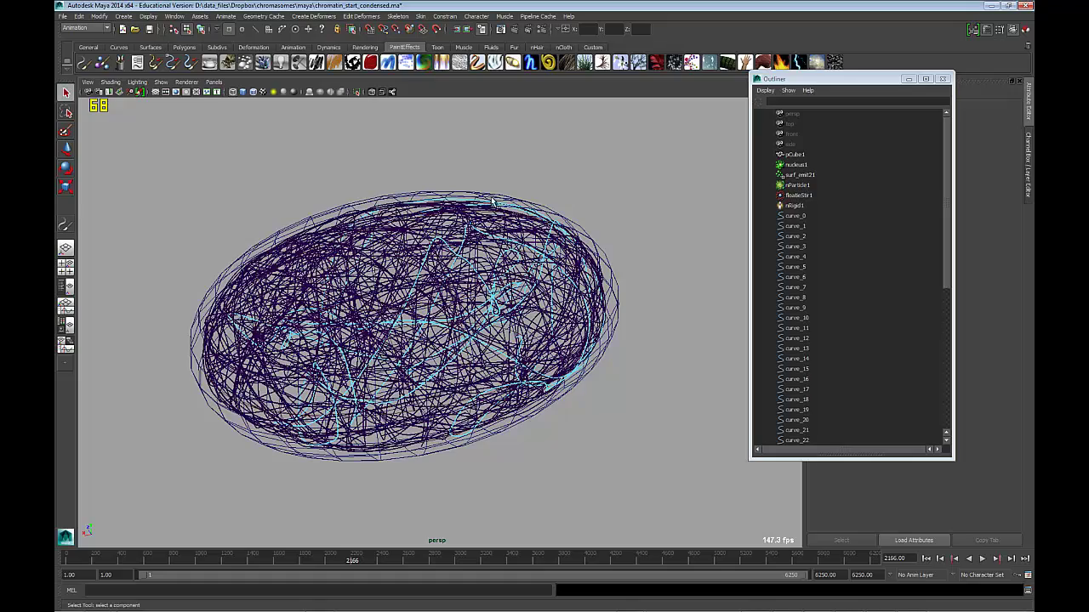
alt+drag(492, 202, 460, 202)
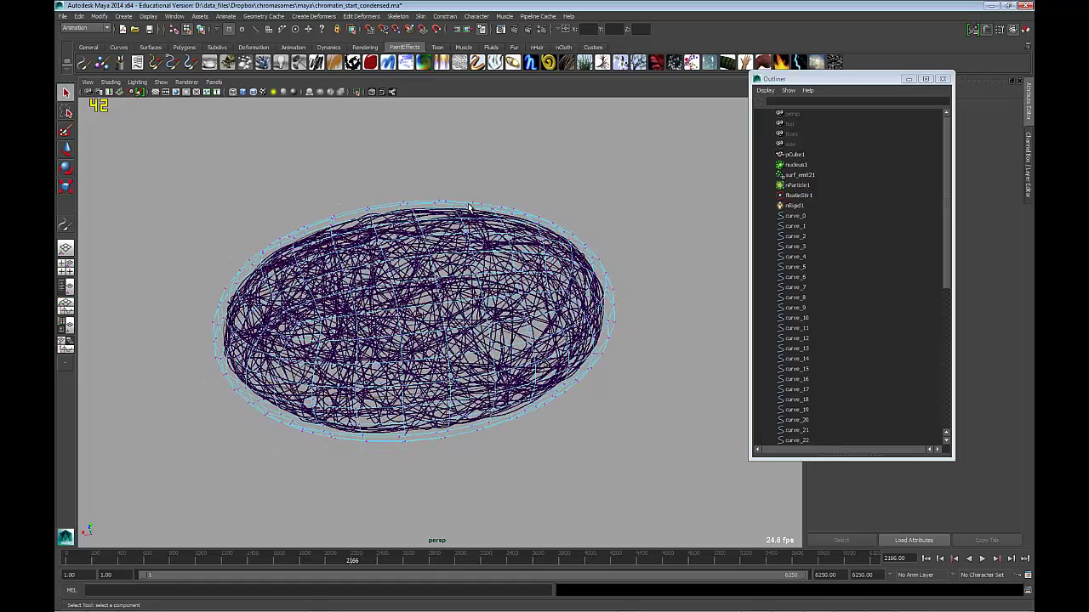
right_drag(467, 204, 485, 204)
mouse_move(489, 207)
alt+mouse_down()
mouse_move(377, 185)
mouse_move(450, 170)
mouse_move(552, 183)
mouse_move(420, 184)
mouse_move(501, 180)
mouse_move(491, 186)
alt+mouse_up()
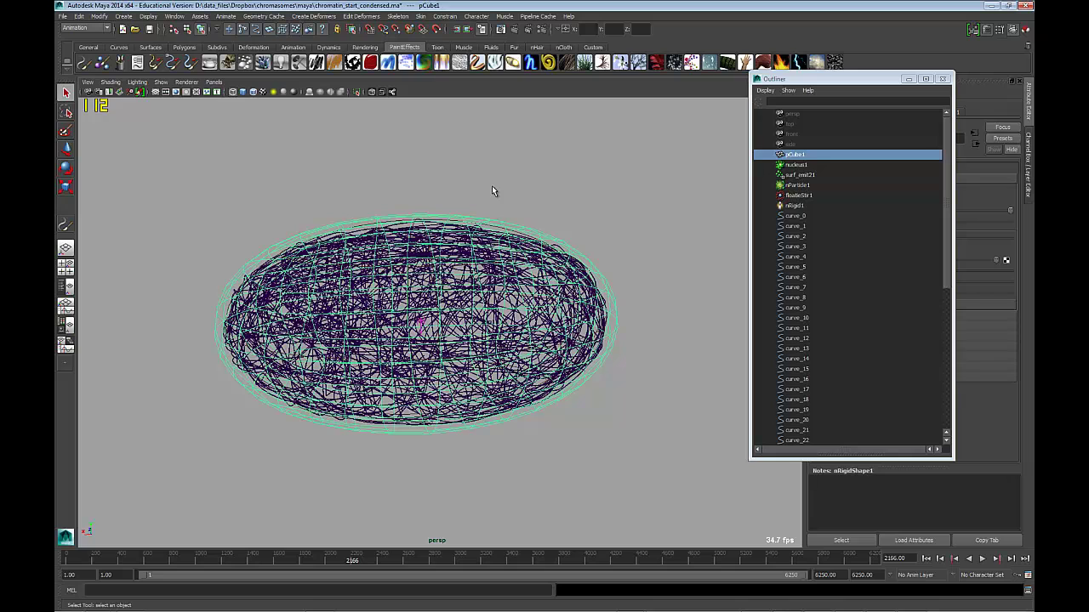
Clear the selection, then pick the ellipsoid's surface emitter surf_emit21
click(480, 227)
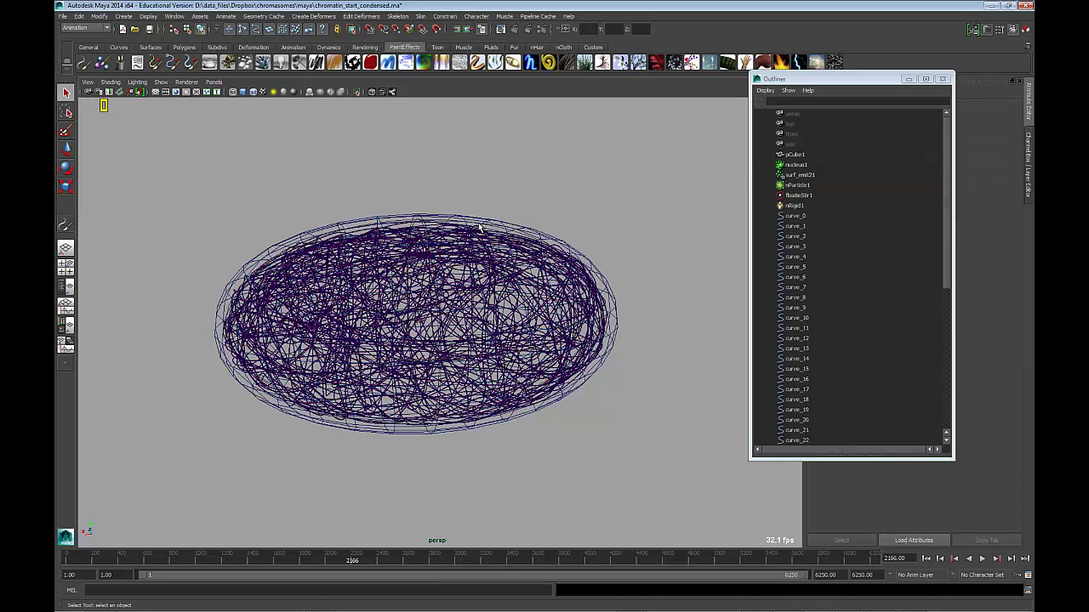
click(480, 227)
click(481, 223)
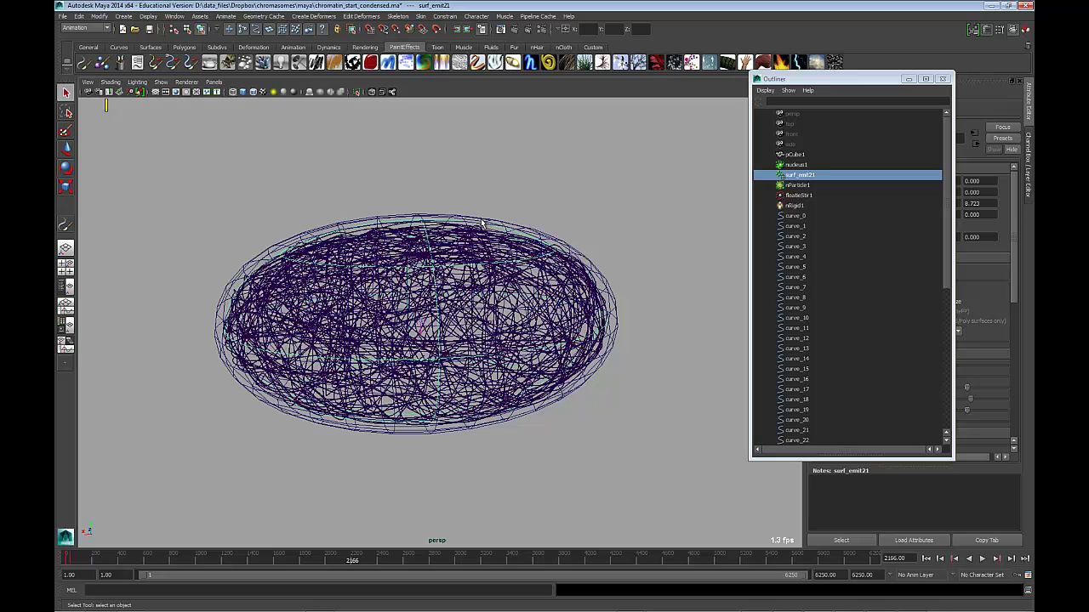
click(481, 223)
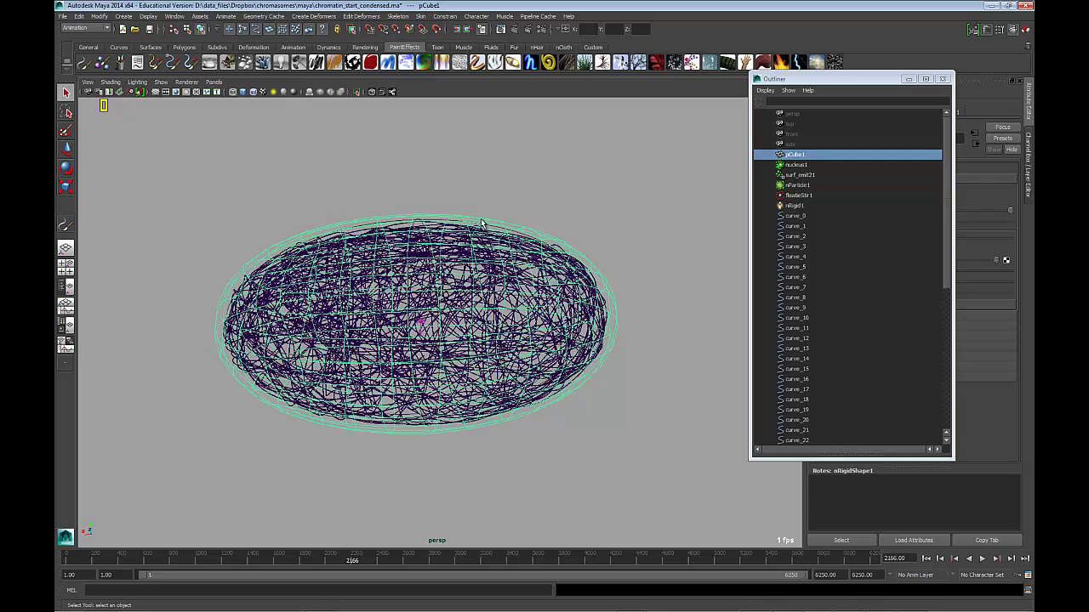
Inspect the nucleus1, surf_emit21, nParticle1, floatieStir1 and nRigid1 nodes in the Outliner
drag(822, 79, 778, 70)
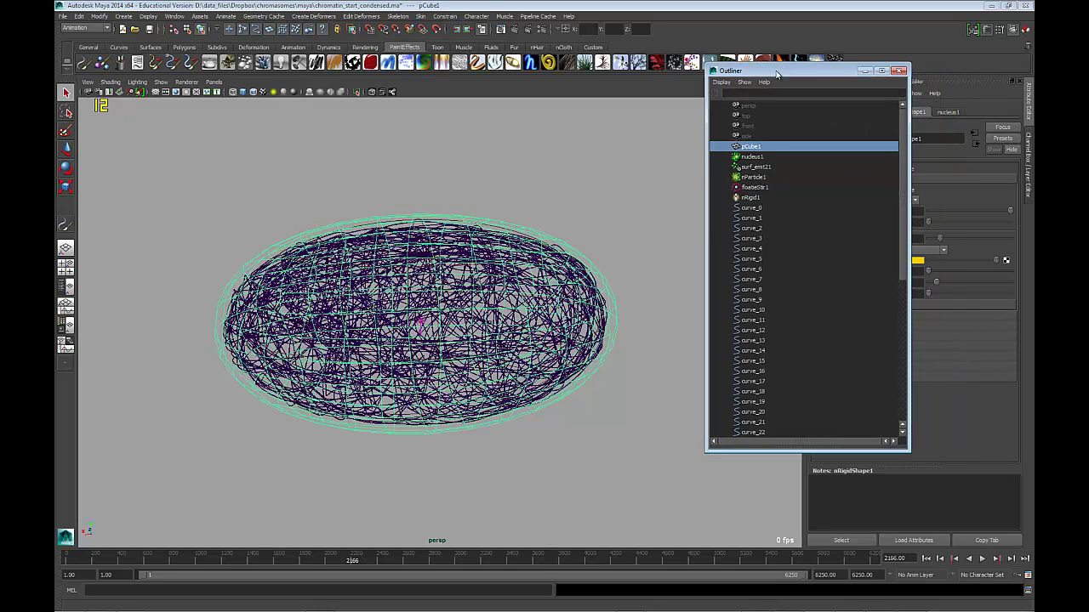
click(754, 156)
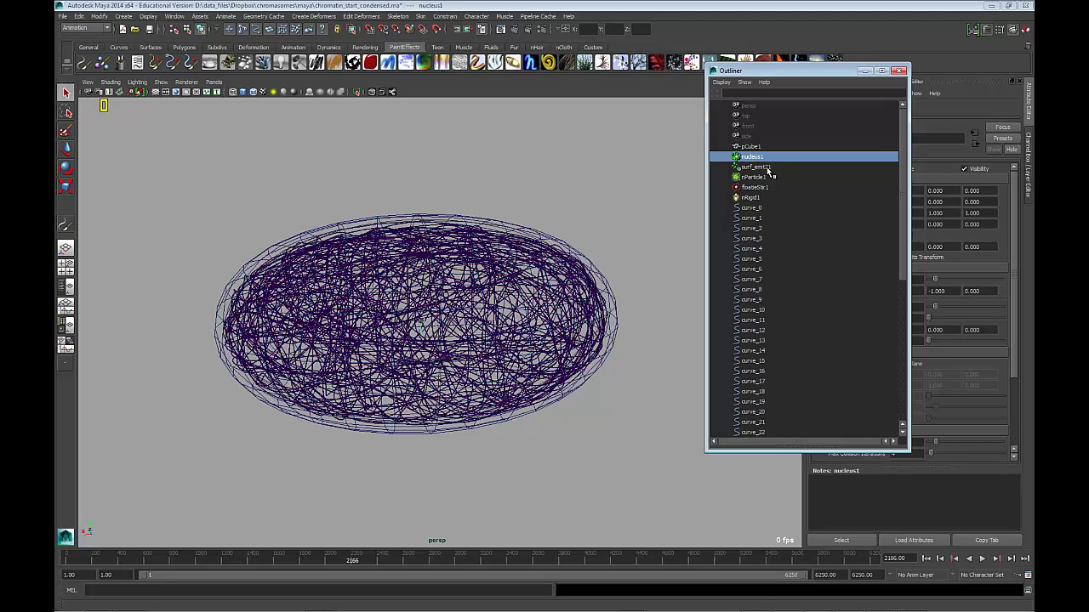
click(754, 169)
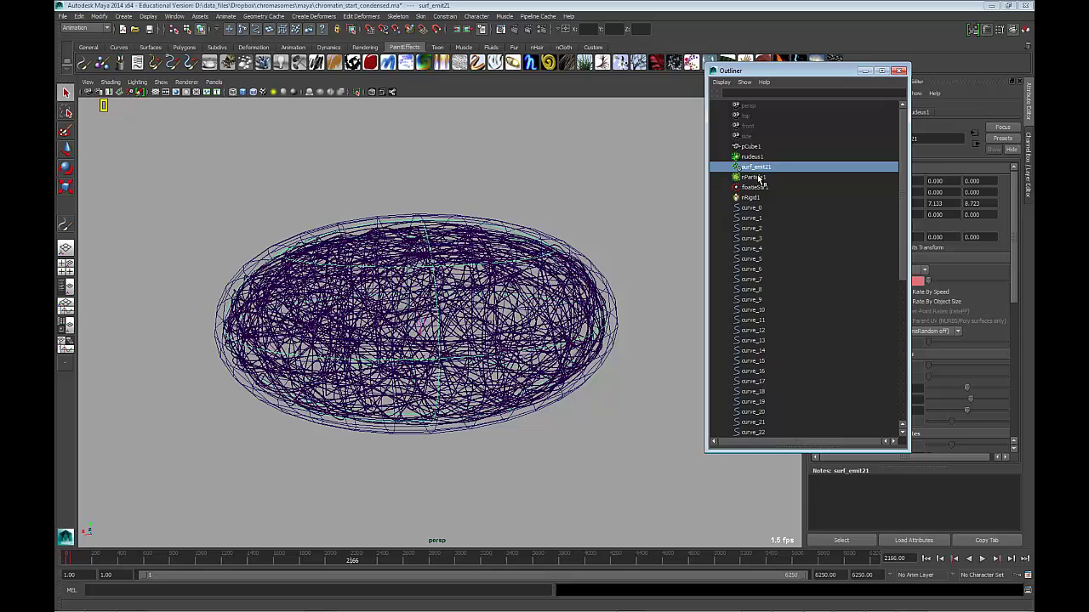
click(757, 178)
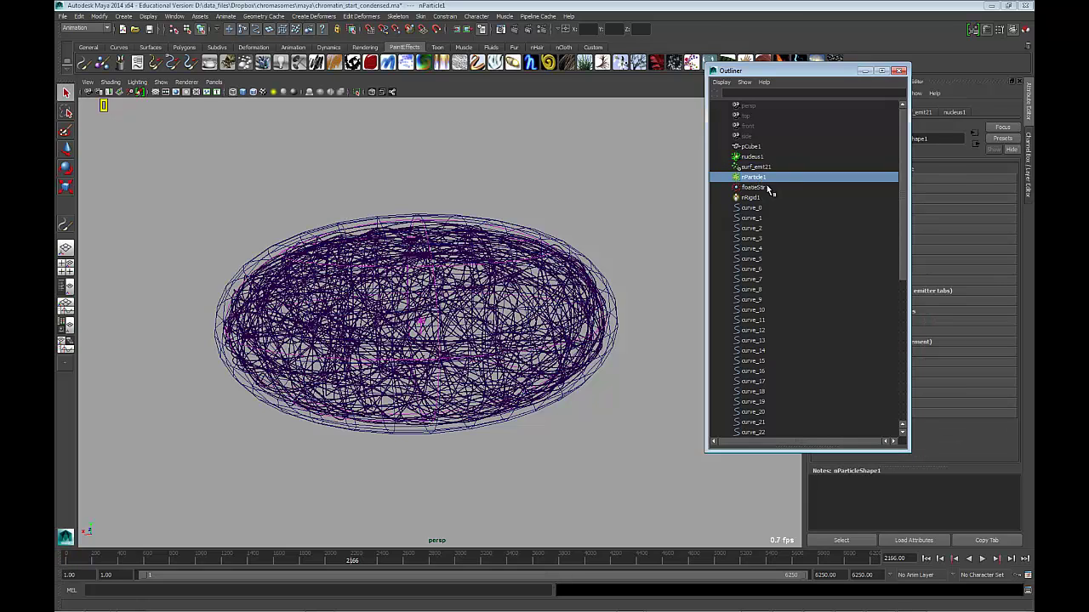
click(759, 188)
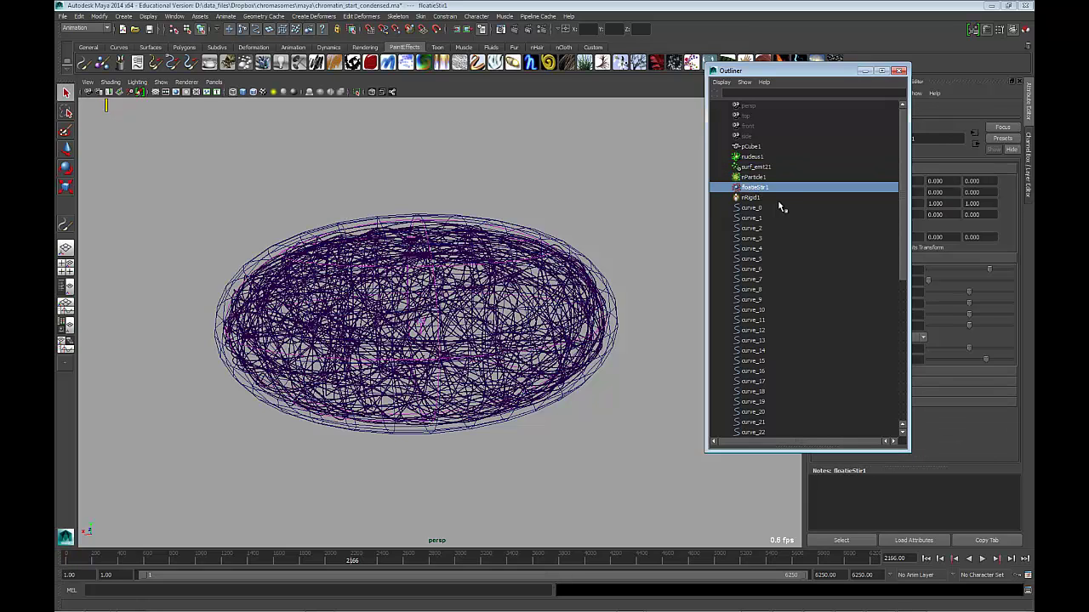
click(756, 198)
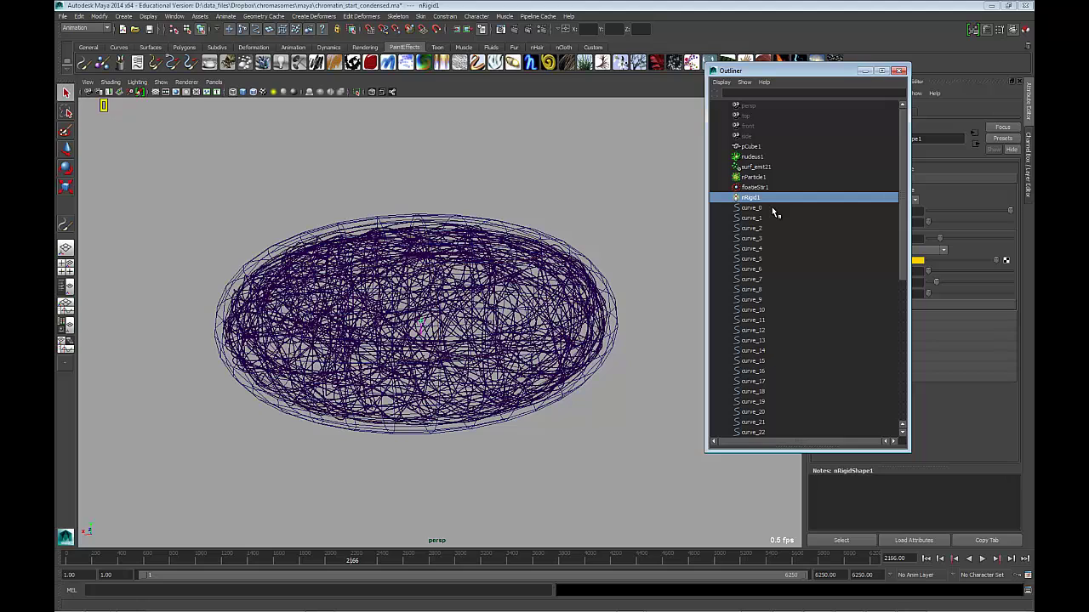
Select every node from curve_0 through curve_22 down to stroke23 in the Outliner
click(753, 209)
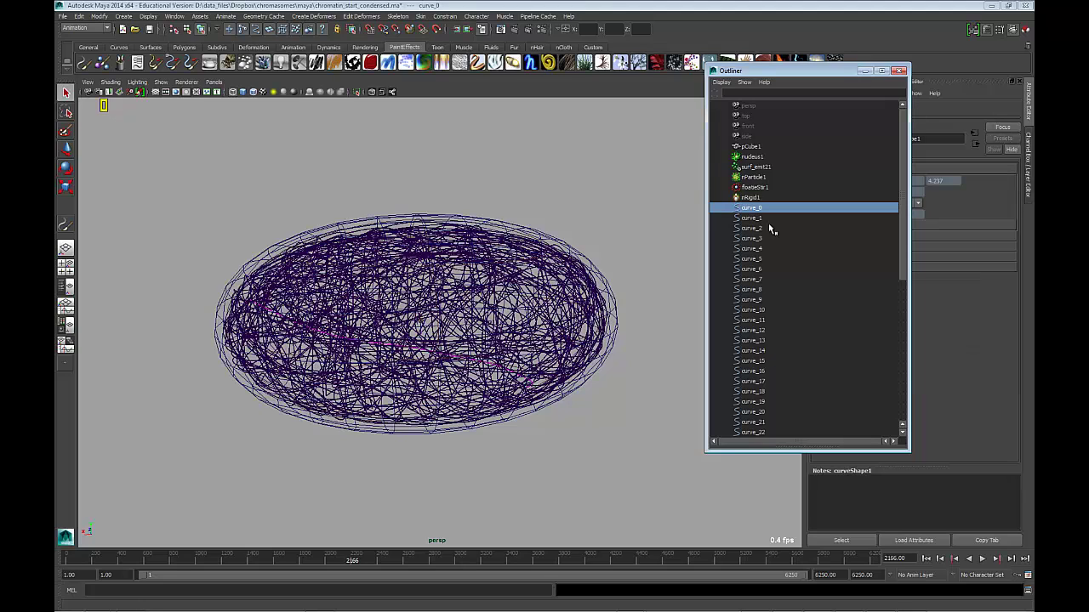
scroll(793, 274, down, 8)
scroll(791, 272, up, 7)
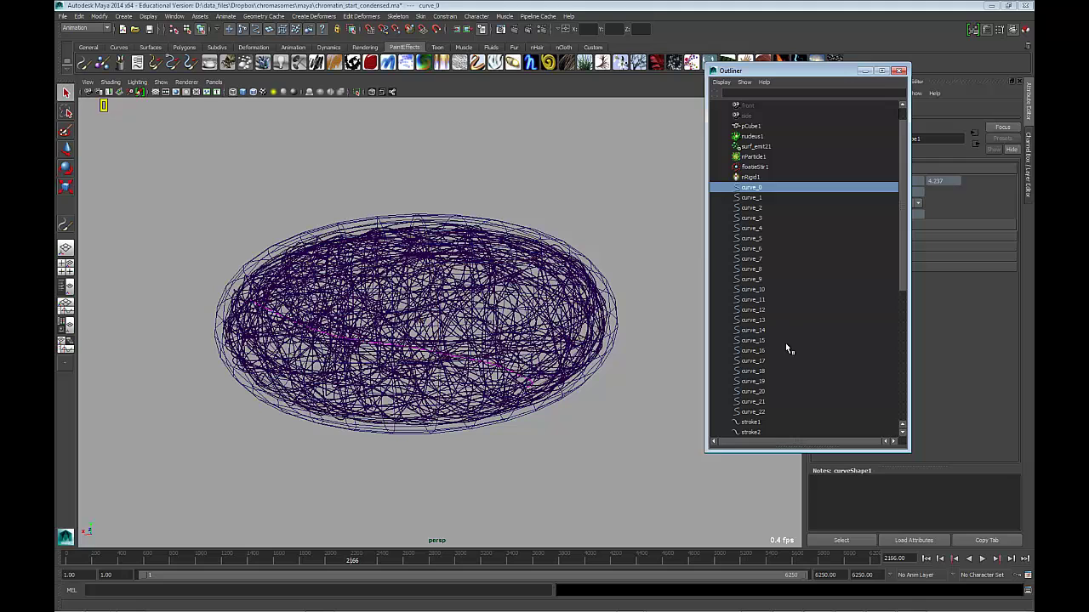
shift+click(770, 412)
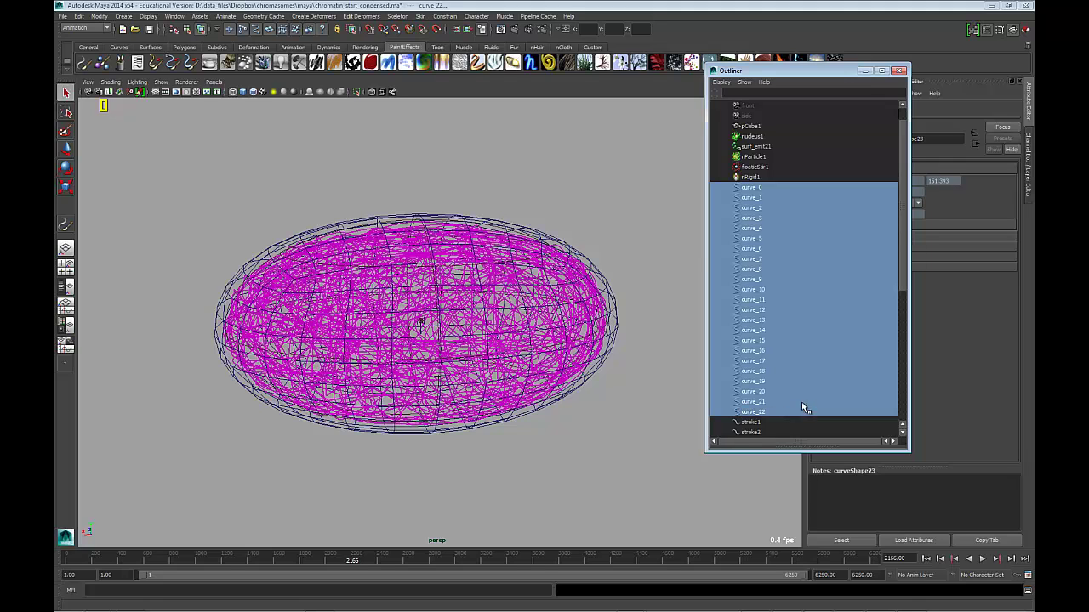
scroll(804, 374, down, 6)
scroll(784, 394, down, 3)
shift+click(784, 400)
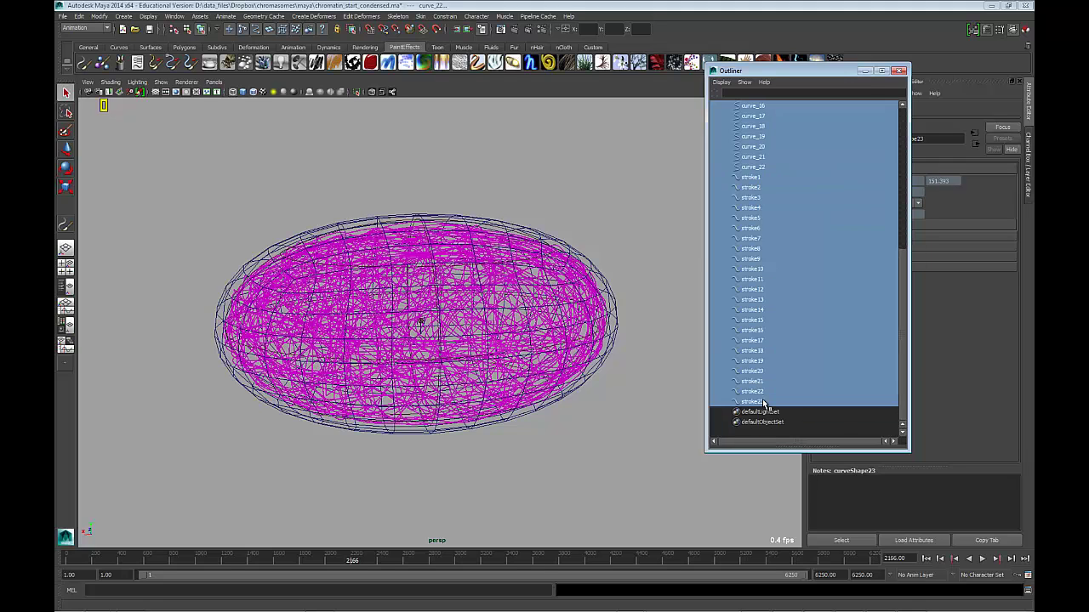
Delete the selected curves and strokes, then replay the simulation from the first frame
key(Delete)
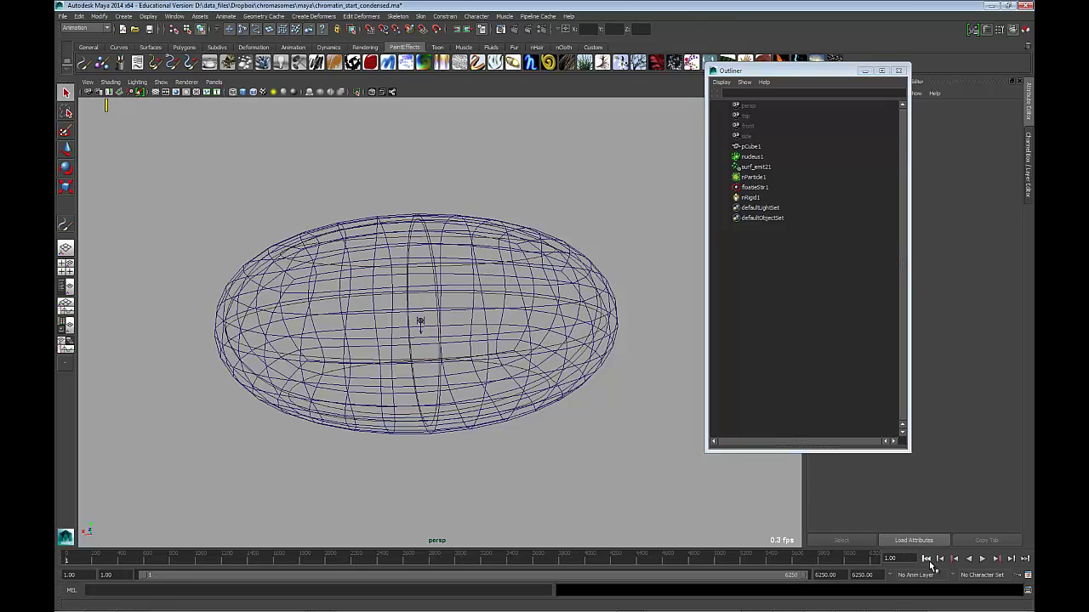
click(927, 558)
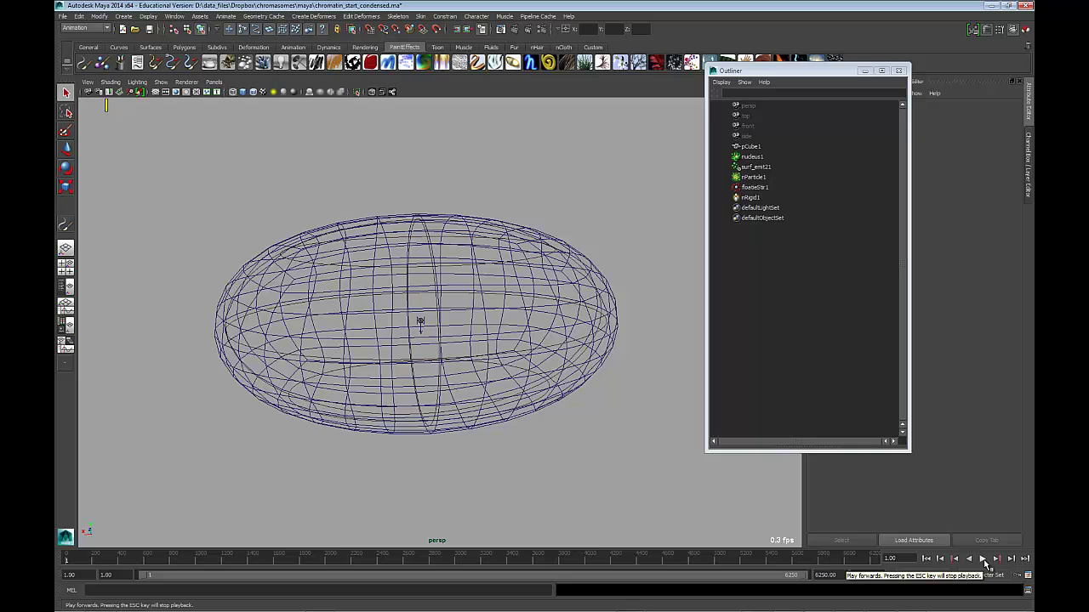
click(985, 560)
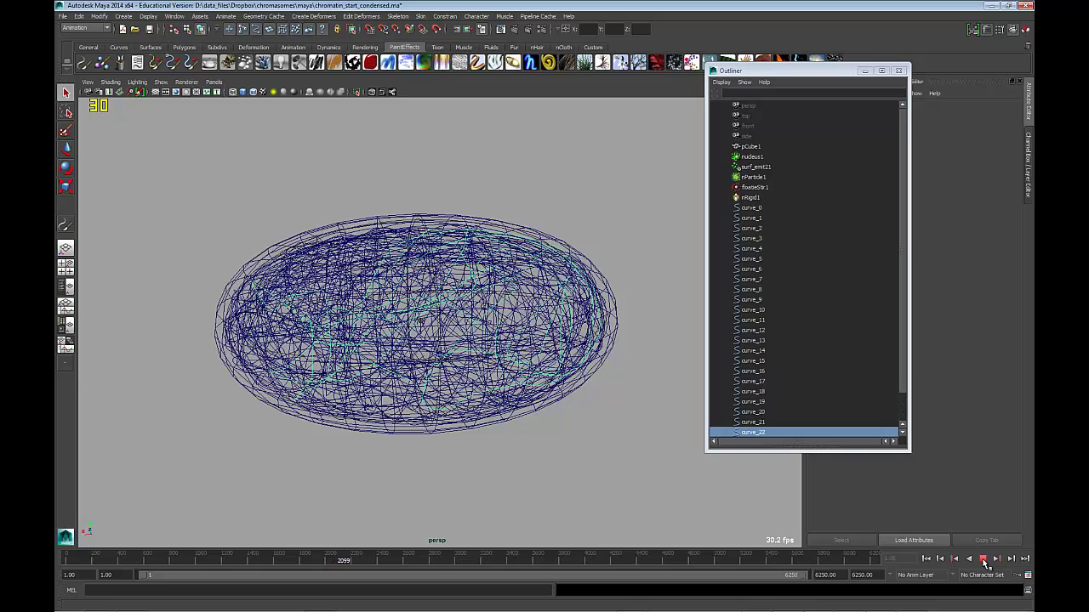
Stop playback at frame 2138, tilt the view, and marquee-select all the curves inside the ellipsoid
click(983, 560)
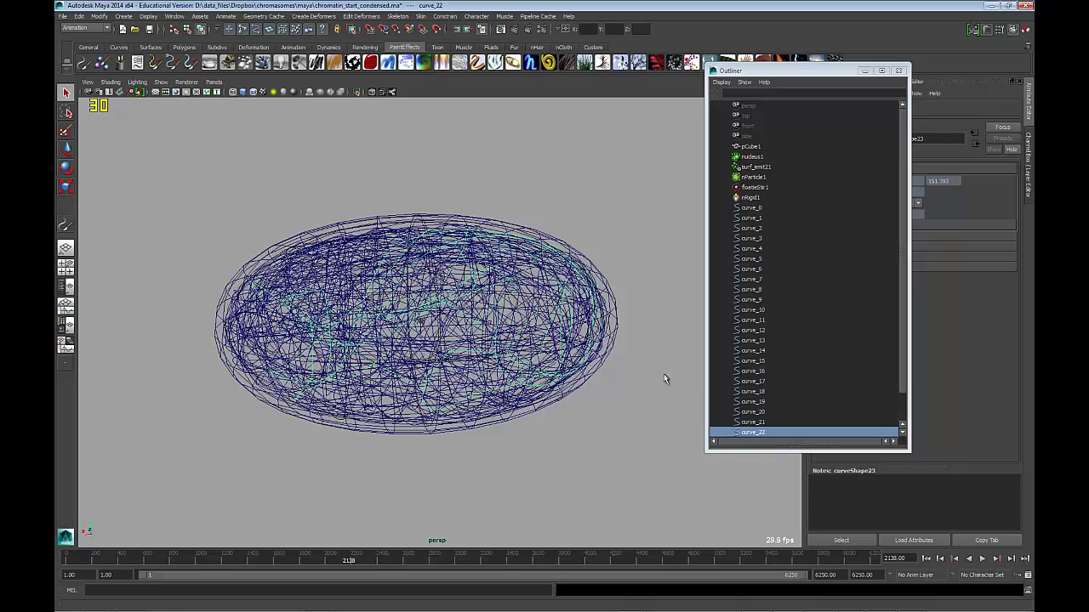
alt+drag(646, 304, 629, 284)
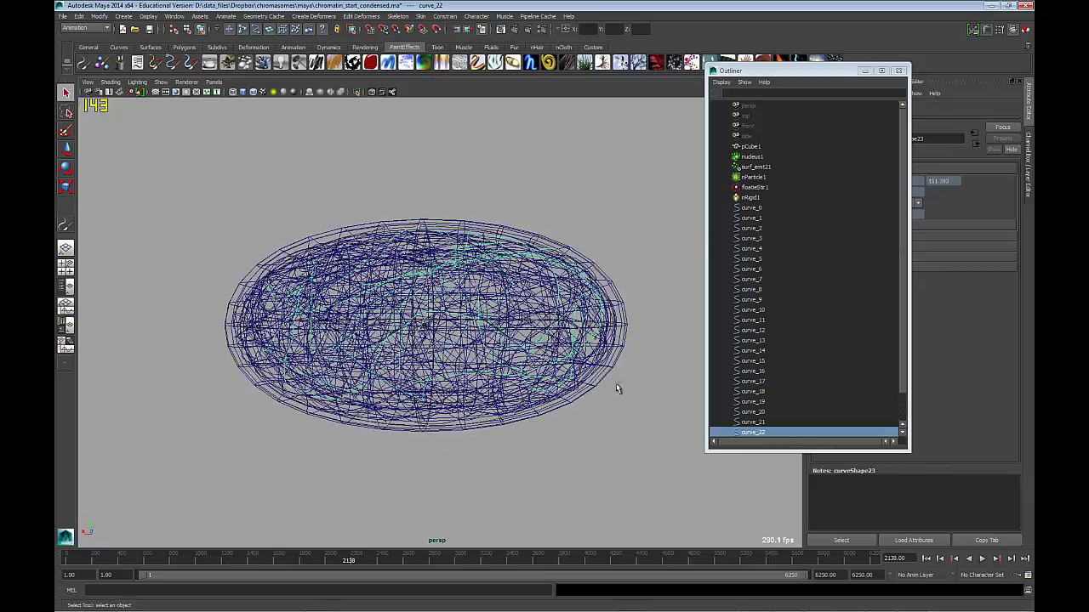
alt+drag(617, 384, 386, 344)
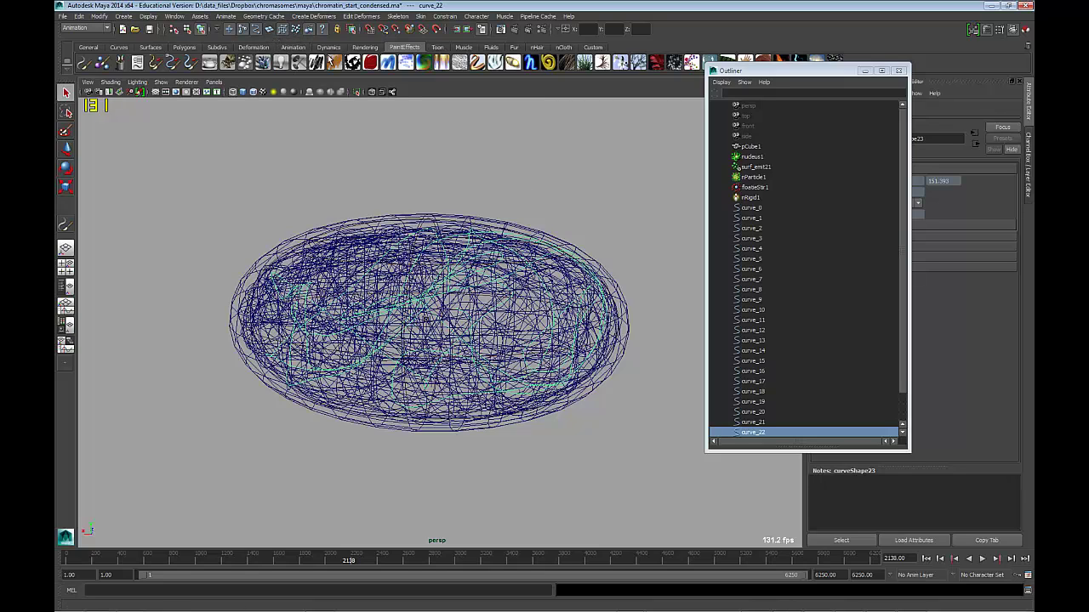
drag(500, 185, 544, 503)
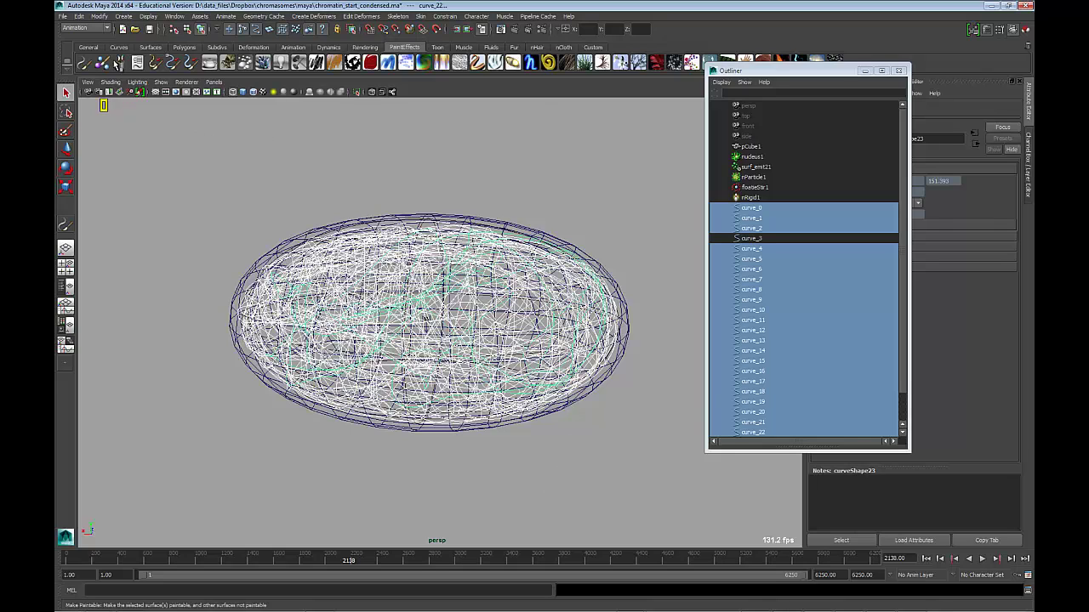
Make neonYellow from the Visor's glows category the active Paint Effects brush
click(120, 62)
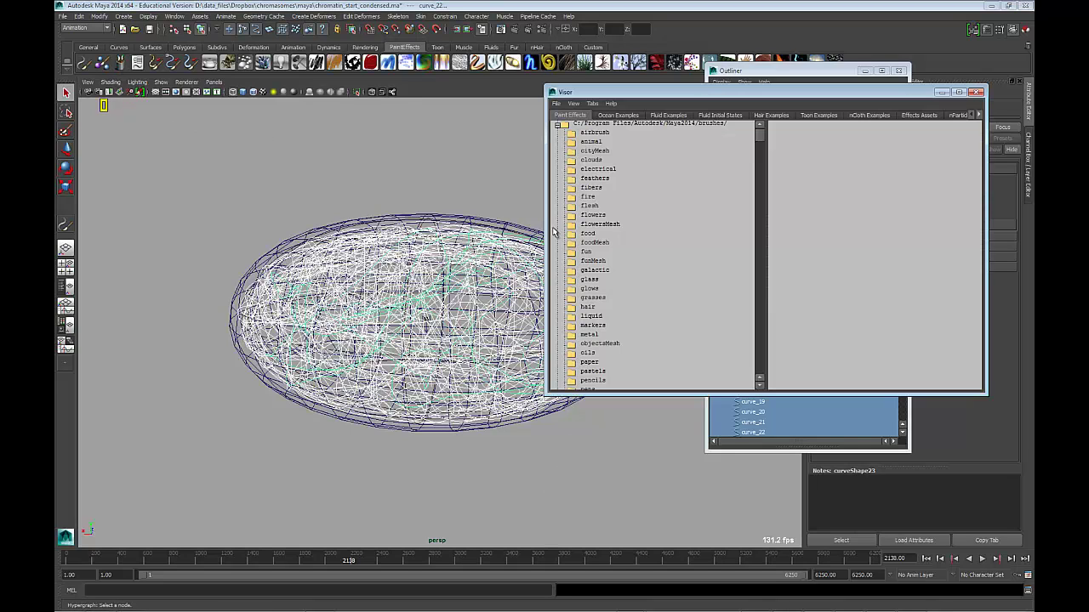
click(591, 290)
click(961, 284)
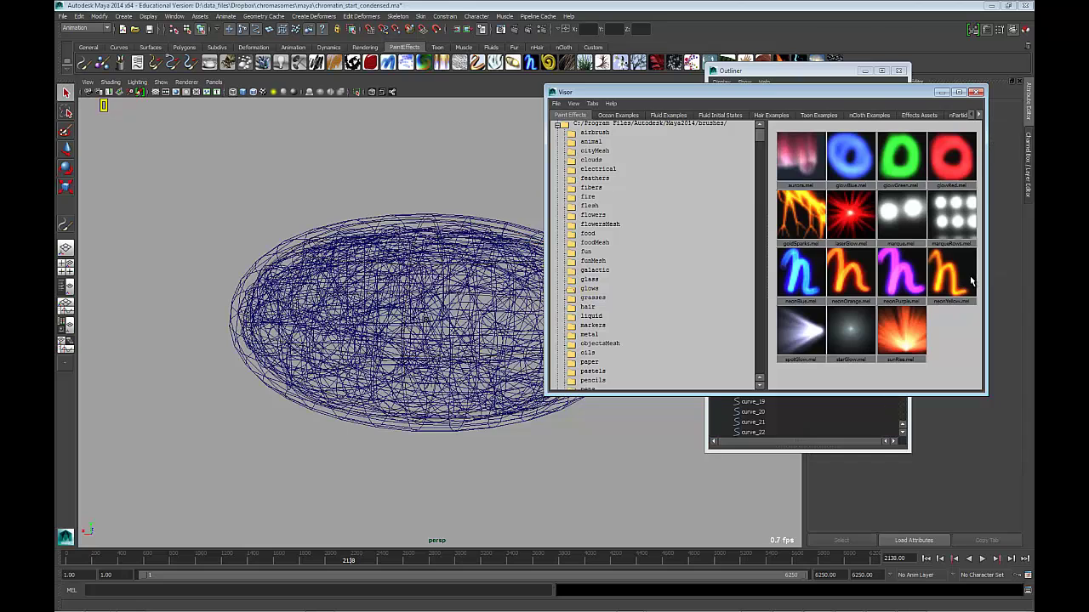
mouse_move(586, 92)
mouse_down()
mouse_move(754, 105)
mouse_move(575, 111)
mouse_move(808, 144)
mouse_up()
click(879, 294)
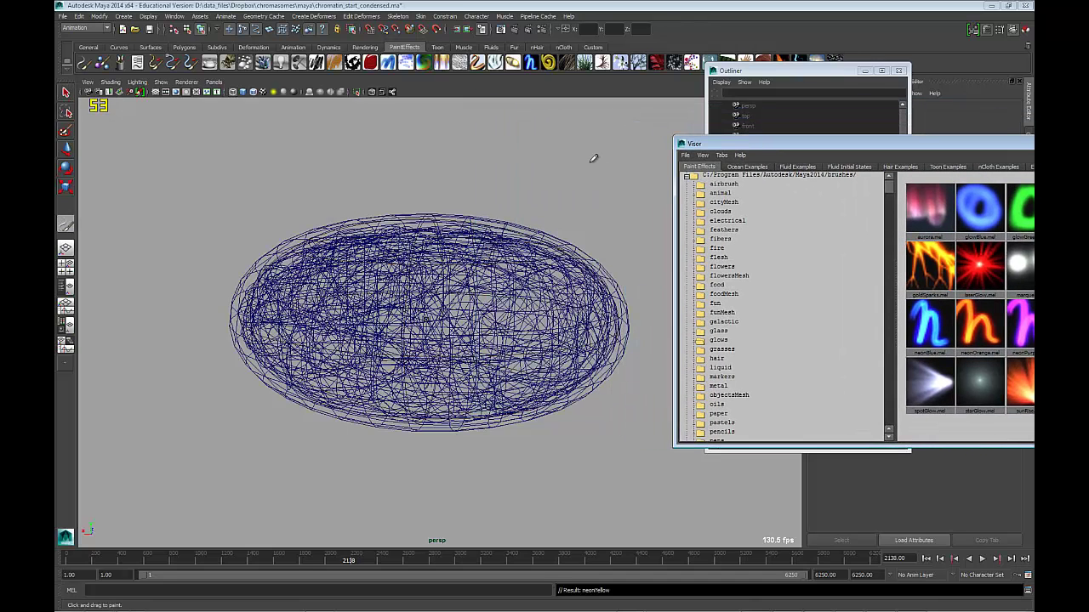
Reselect all the curves and attach the brush to them via Curve Utilities > Attach Brush to Curves
key(q)
drag(574, 163, 506, 480)
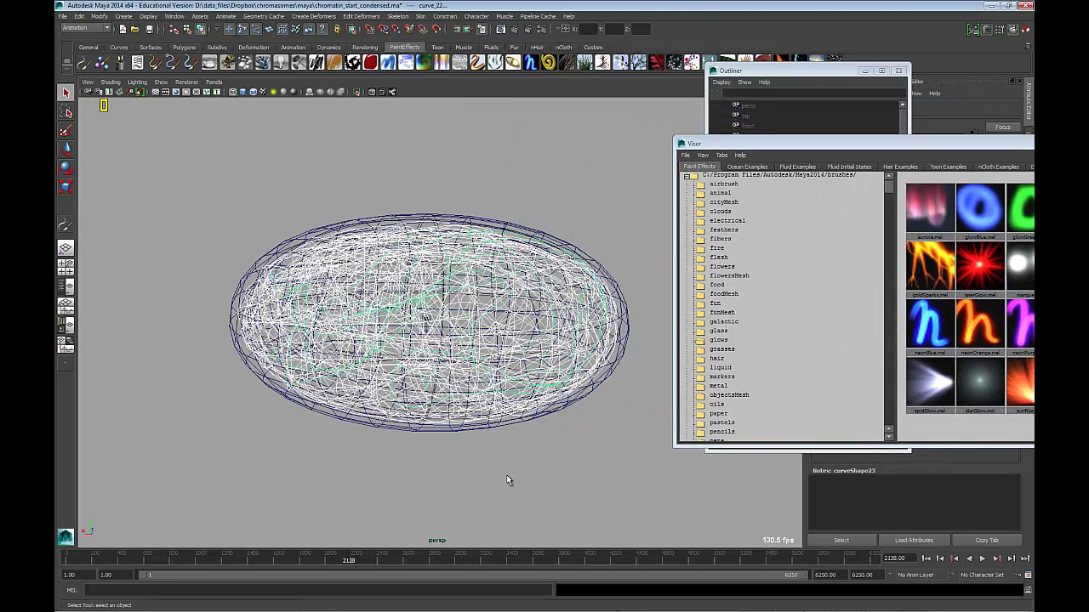
key(space)
click(644, 258)
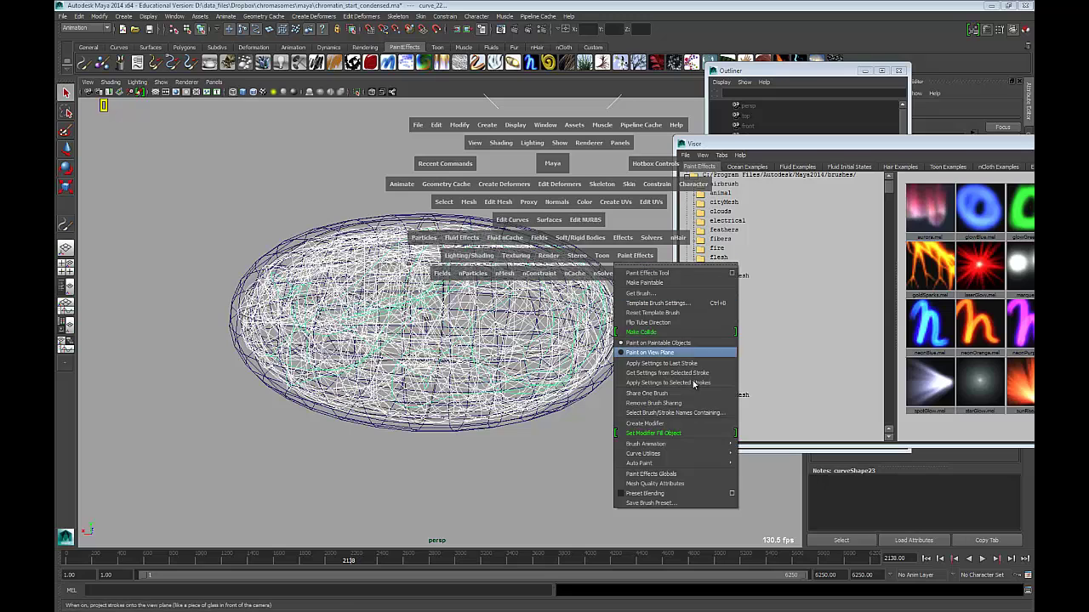
mouse_move(654, 454)
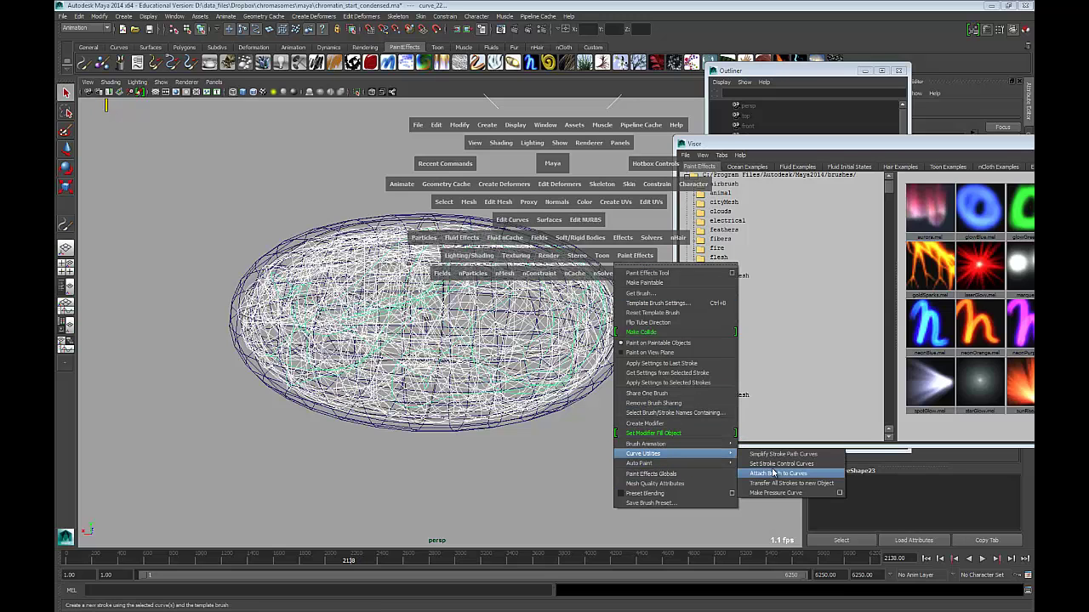
click(774, 473)
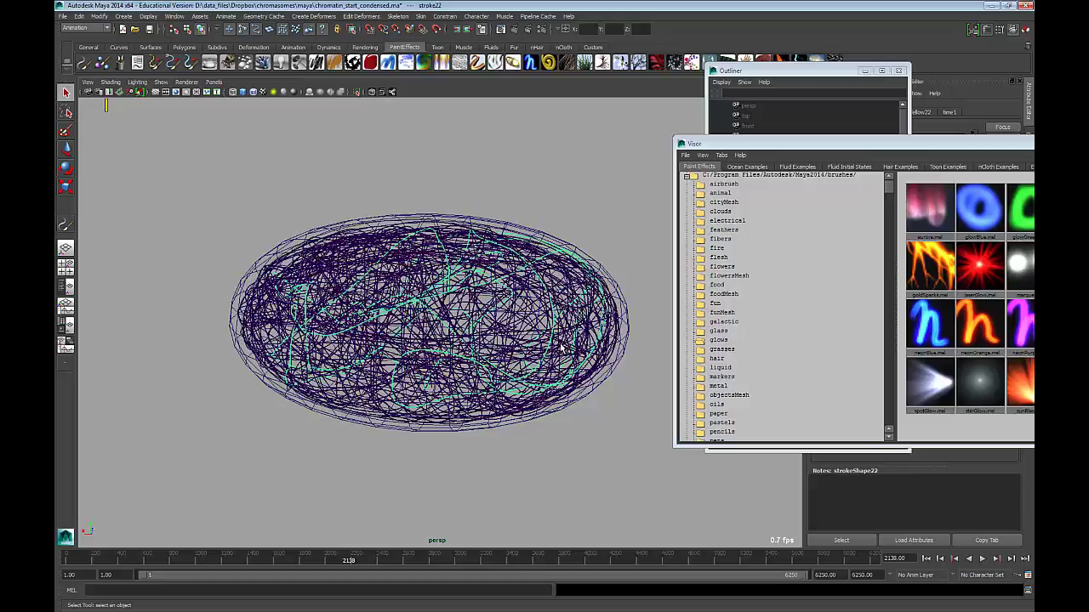
Frame the stroke-filled ellipsoid and render frame 2138 in the Render View
alt+right_drag(407, 294, 502, 276)
mouse_move(501, 274)
alt+mouse_down()
mouse_move(529, 270)
mouse_move(502, 374)
alt+mouse_up()
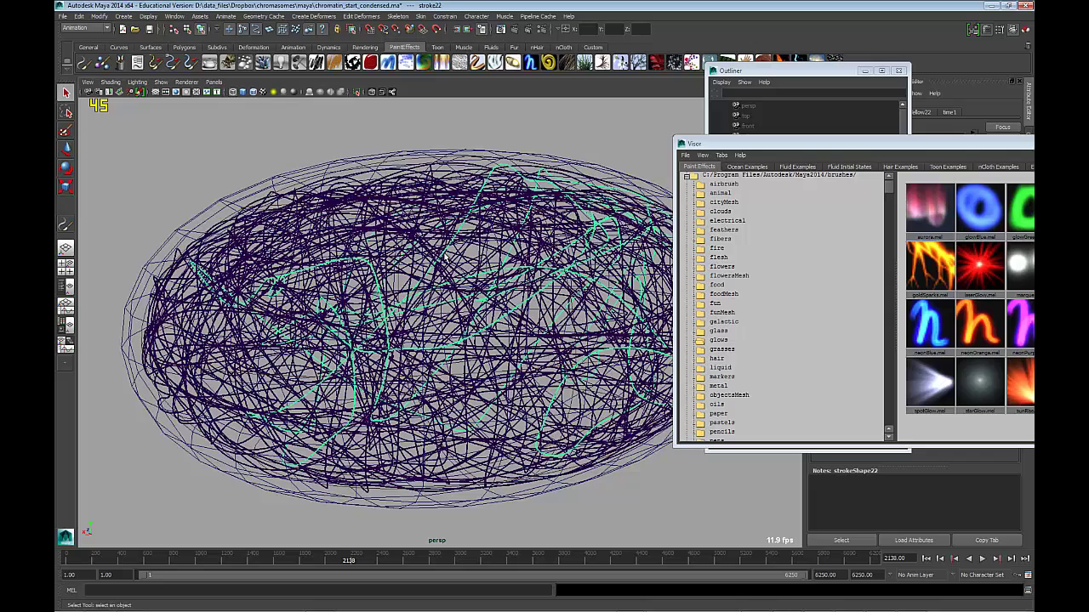
click(515, 32)
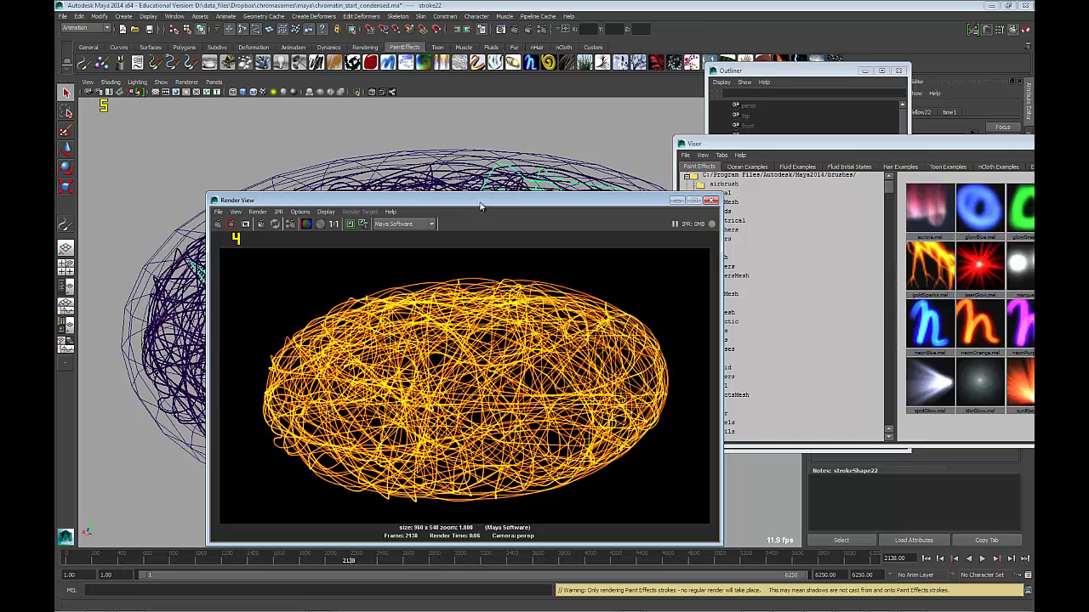
drag(479, 204, 492, 80)
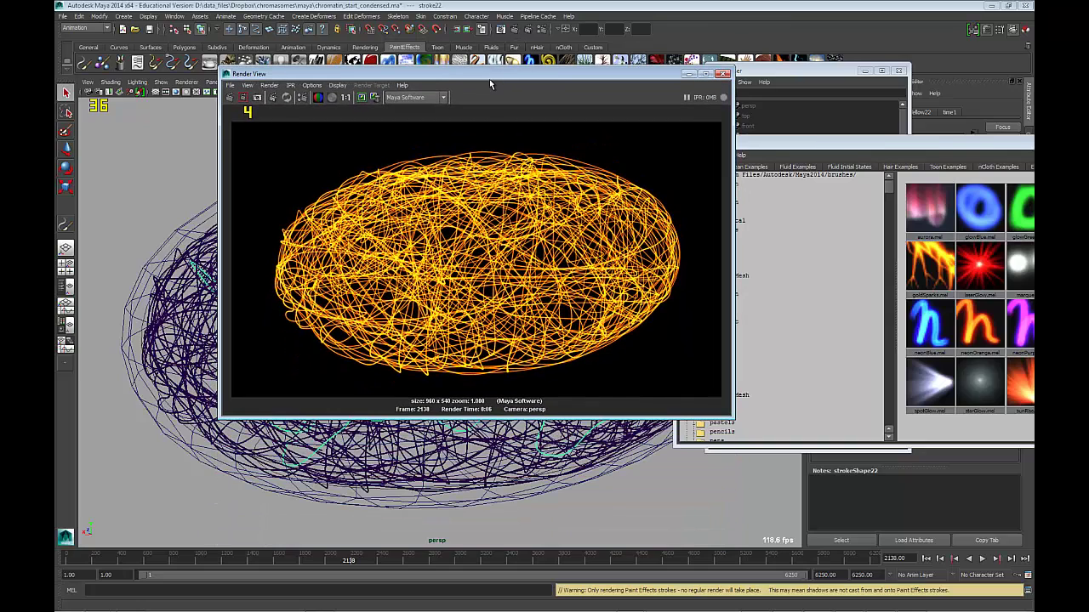